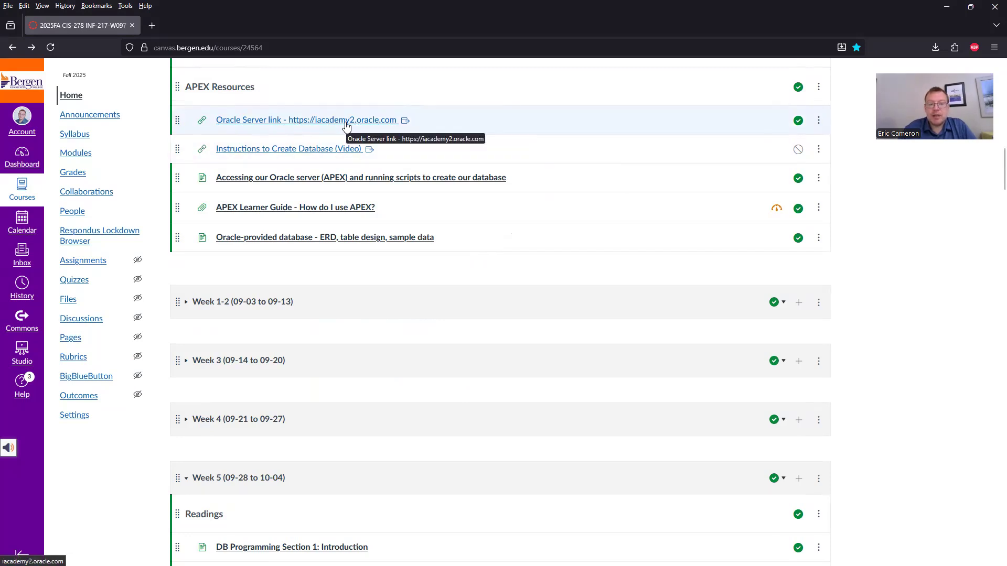
Open the Oracle Server link from the course's APEX Resources and clear the prefilled workspace, username and password.
left_click(347, 120)
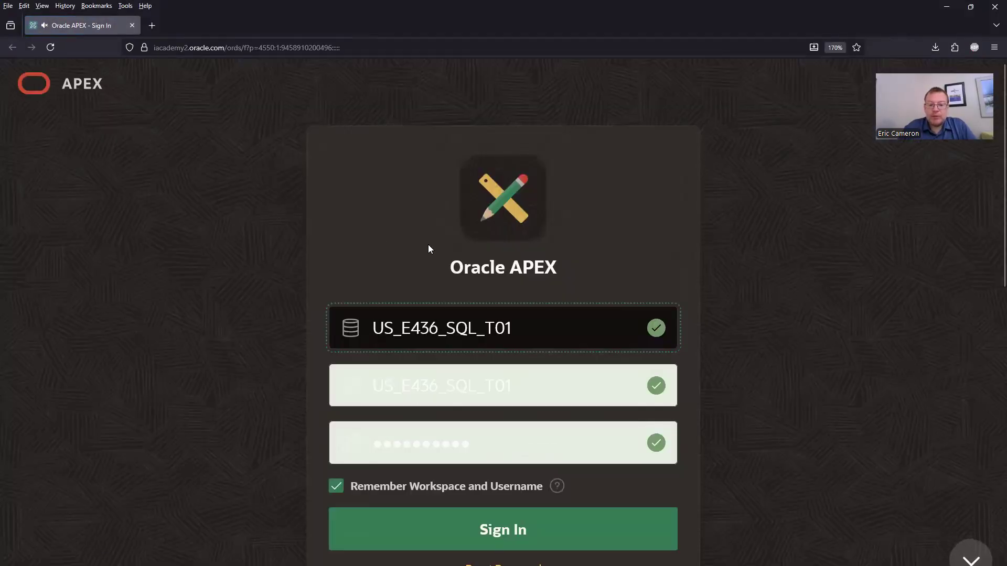
left_click(543, 341)
key("ctrl+a")
key("BackSpace")
key("Tab")
key("BackSpace")
key("Tab")
key("BackSpace")
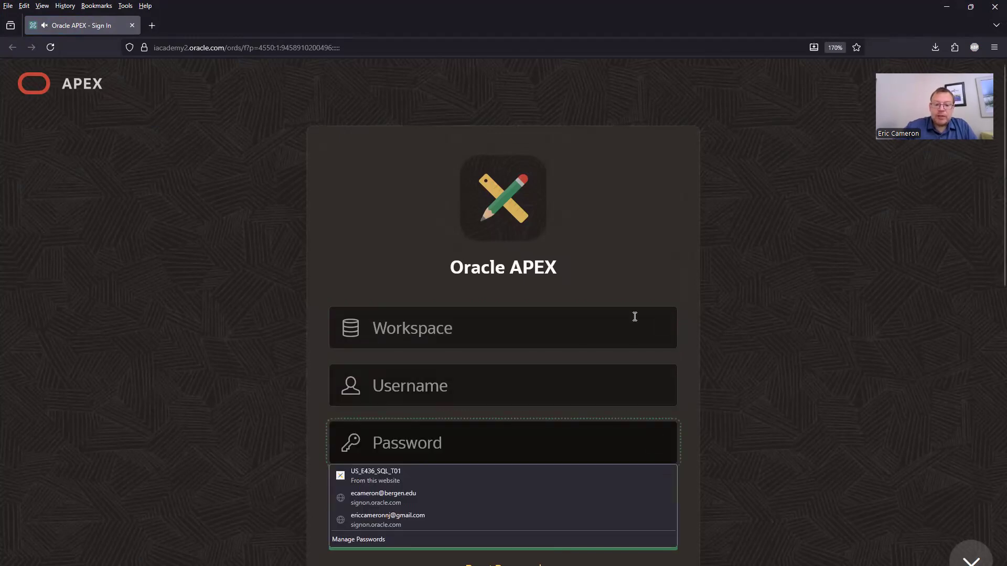
left_click(556, 320)
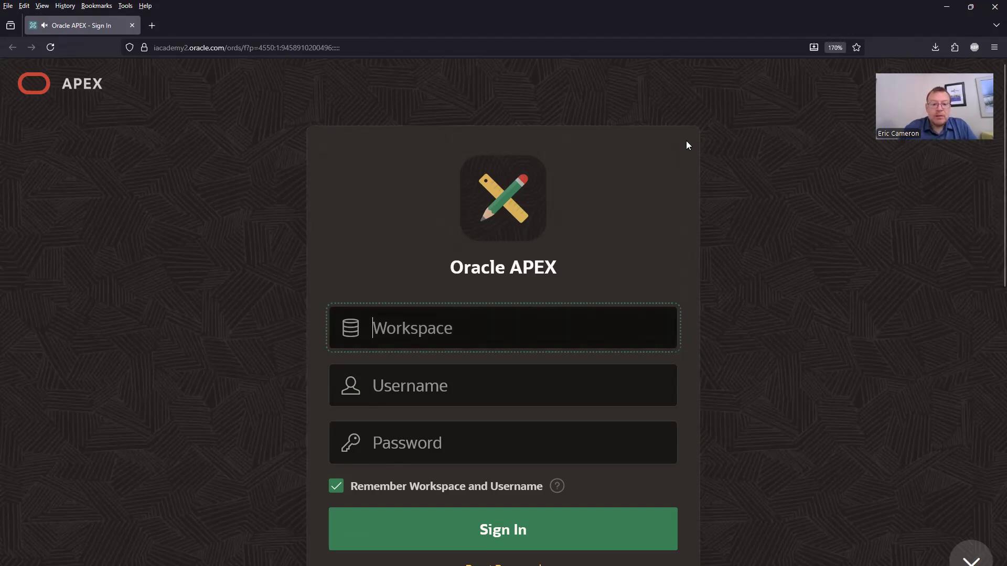
Sign in to Oracle APEX with the assigned student workspace name, username and temporary password.
key("alt+Tab")
key("alt+Tab")
key("alt+Tab")
key("alt+Tab")
key("alt+Tab")
key("alt+Tab")
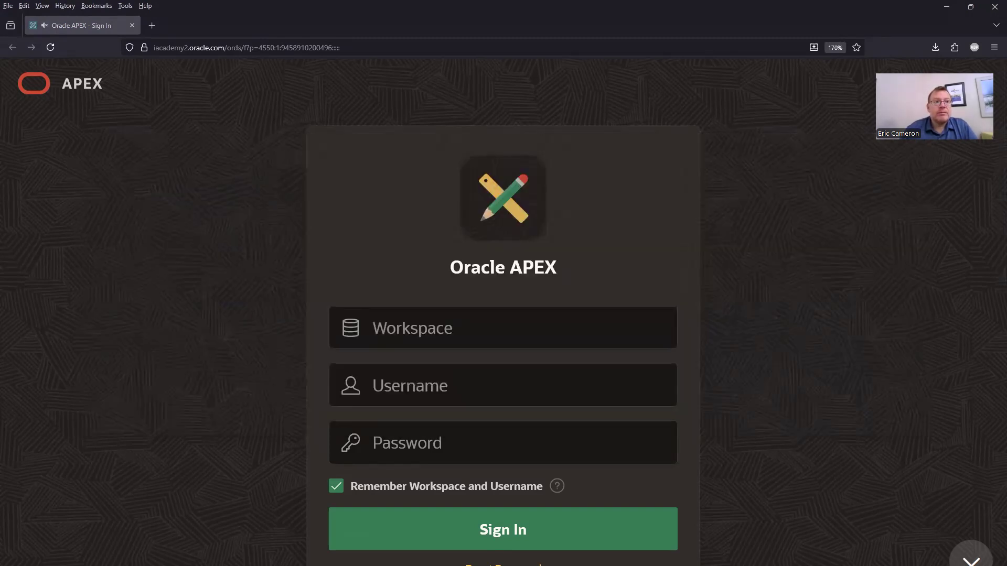
left_click(410, 316)
type("US_E436_SQL_S50")
left_click(410, 388)
type("US_E436_SQL_S50")
left_click(749, 384)
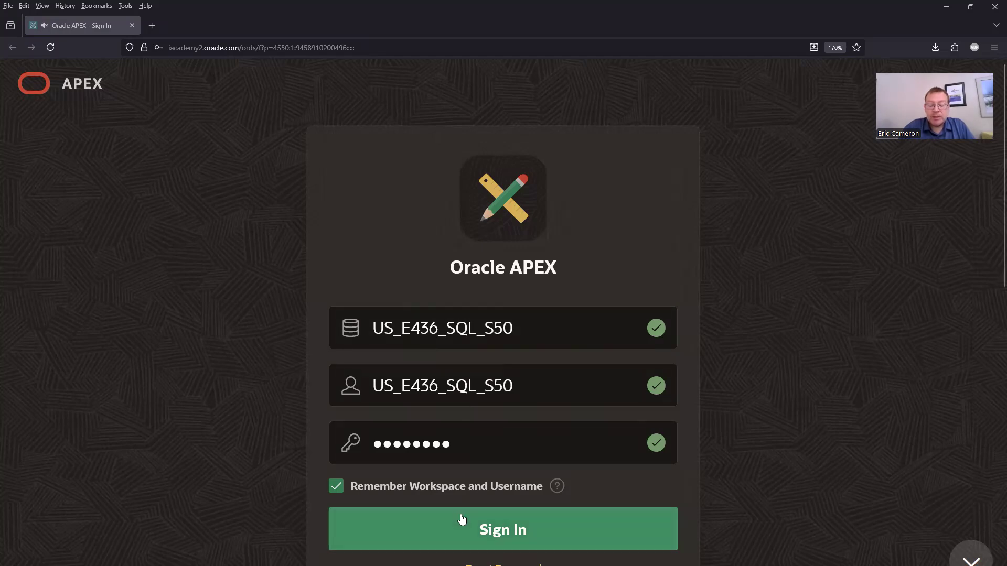
left_click(529, 520)
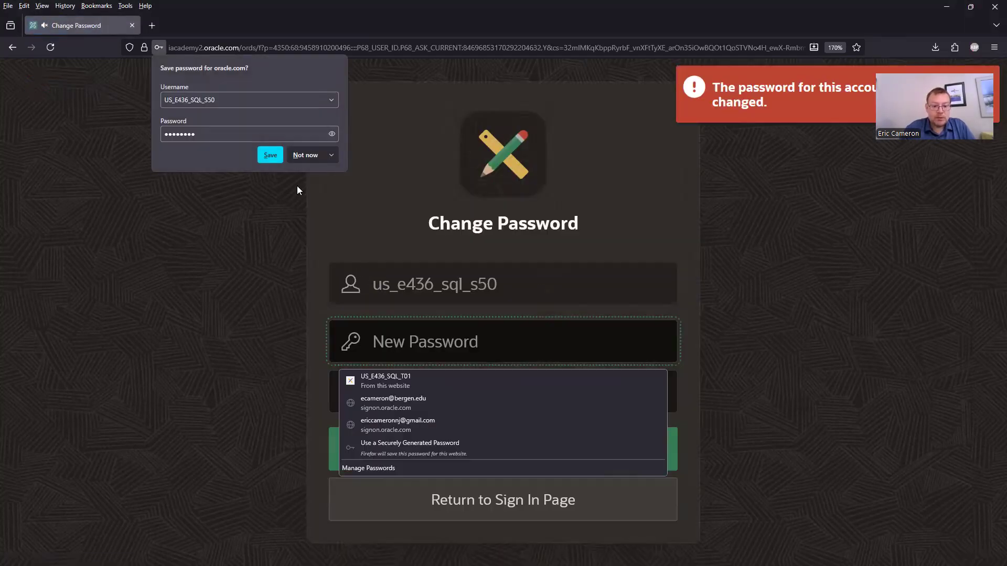
Decline saving the temporary password, set and confirm a new account password, and save the new login in the browser.
left_click(306, 154)
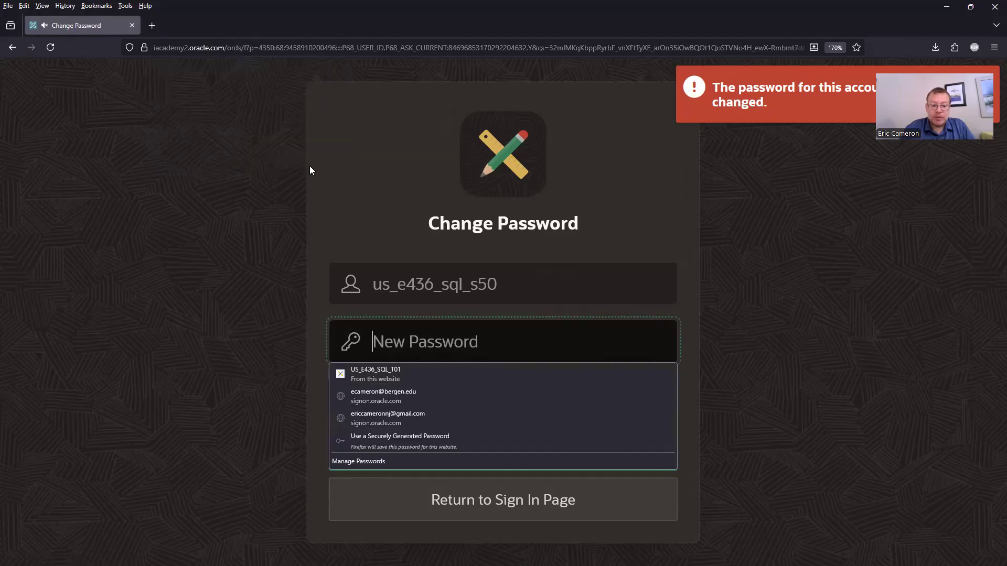
left_click(398, 343)
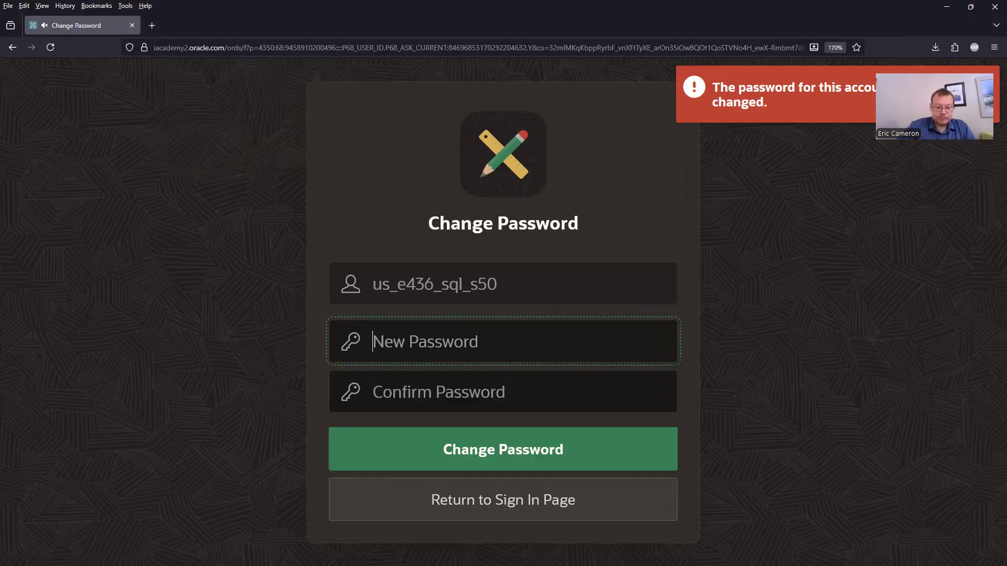
key("ctrl+v")
key("Tab")
type("**********")
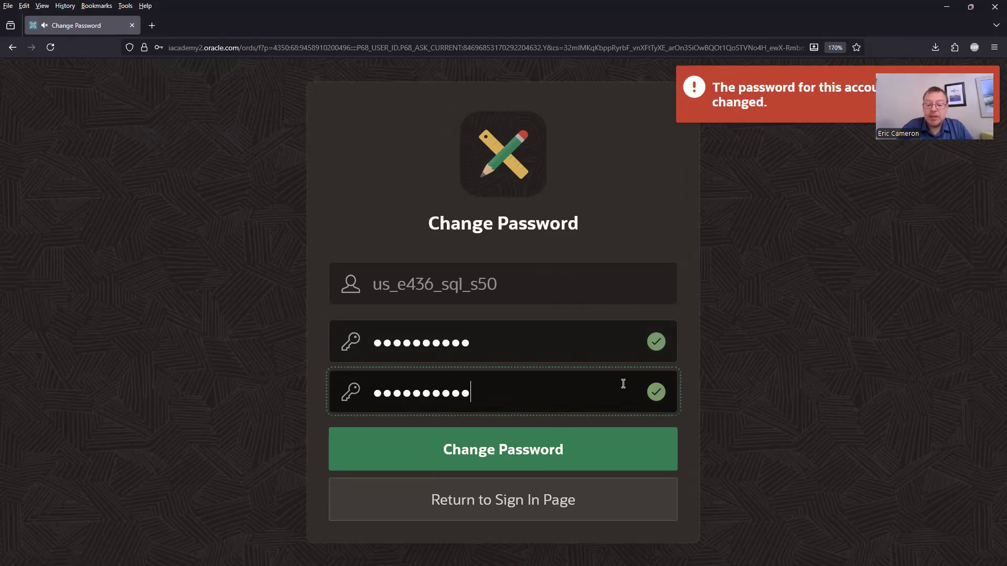
left_click(537, 449)
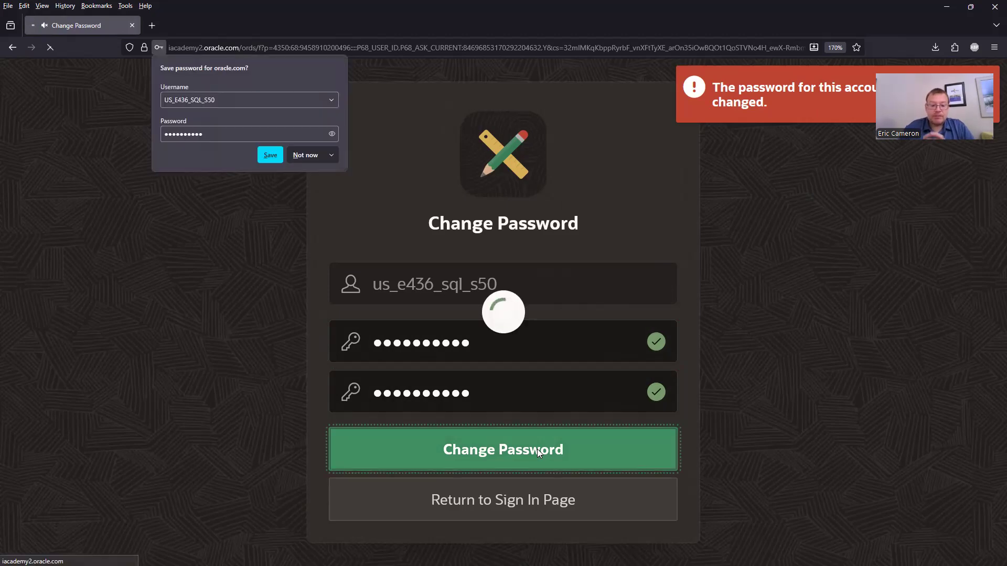
left_click(270, 156)
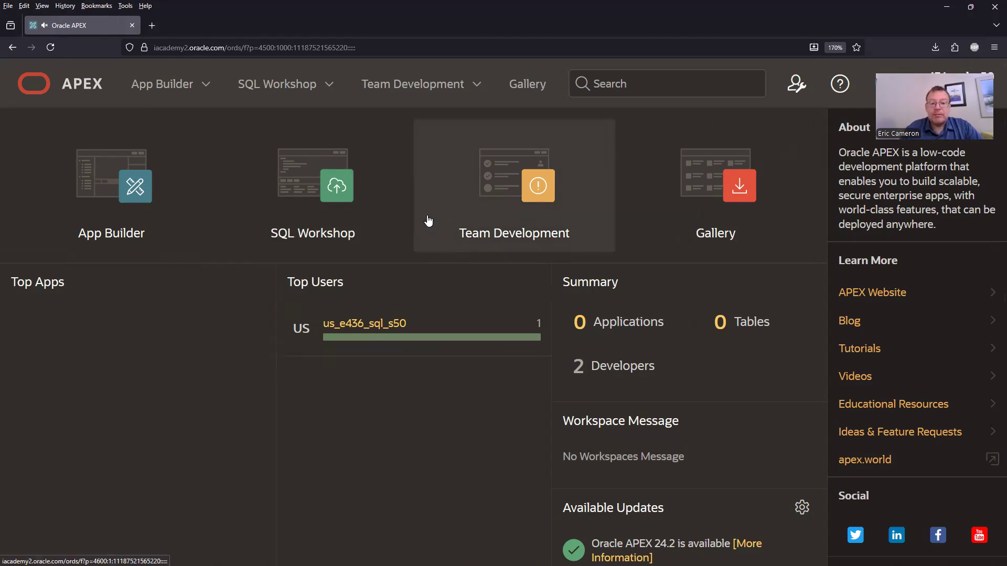
Check the Object Browser in SQL Workshop for existing tables and open the SQL Scripts page.
left_click(315, 227)
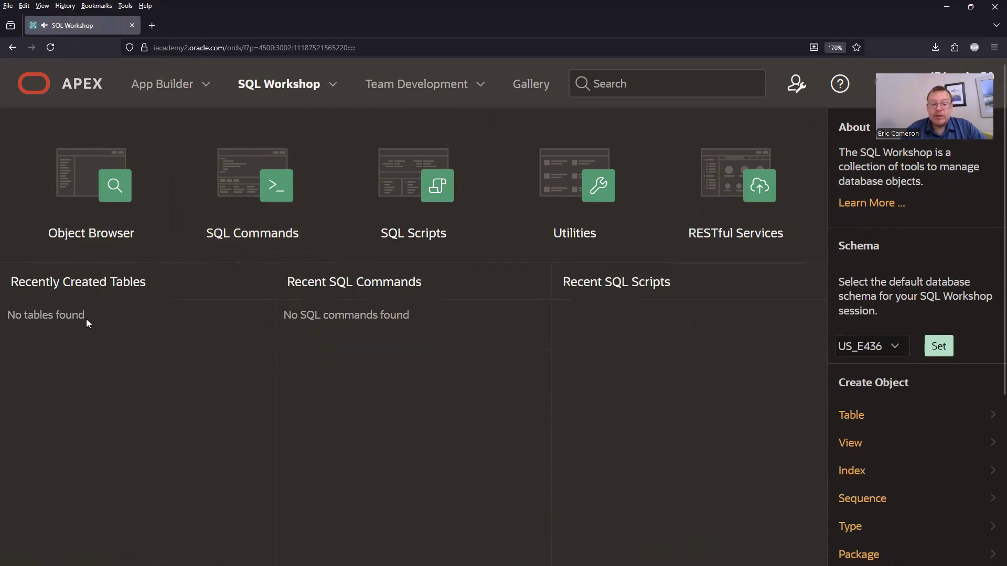
left_click(83, 209)
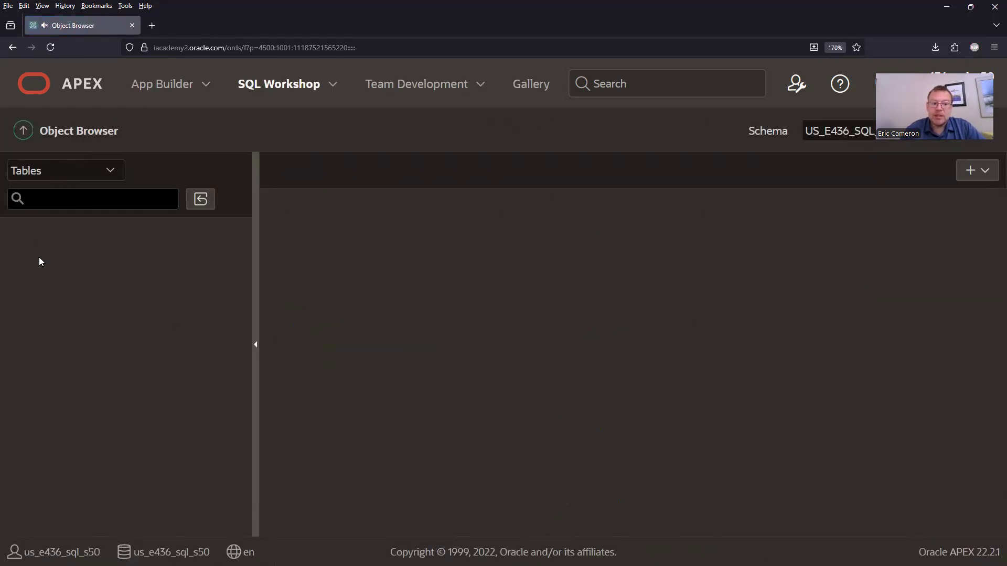
left_click(23, 137)
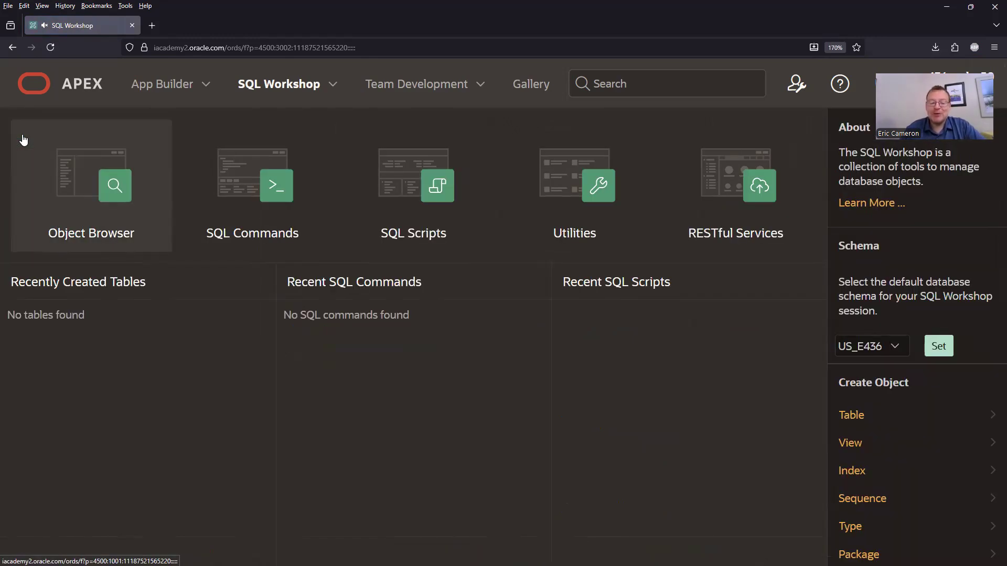
left_click(404, 187)
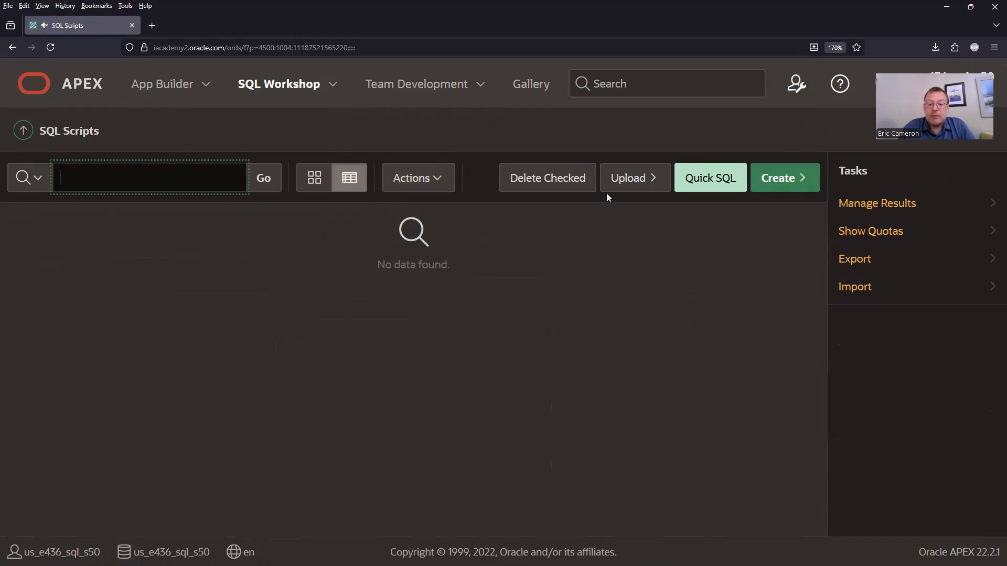
Switch to the Canvas course page, download PLSQL_Schema.sql from APEX Resources, and return to Oracle APEX.
key("alt+Tab")
scroll(460, 313, "down", 1)
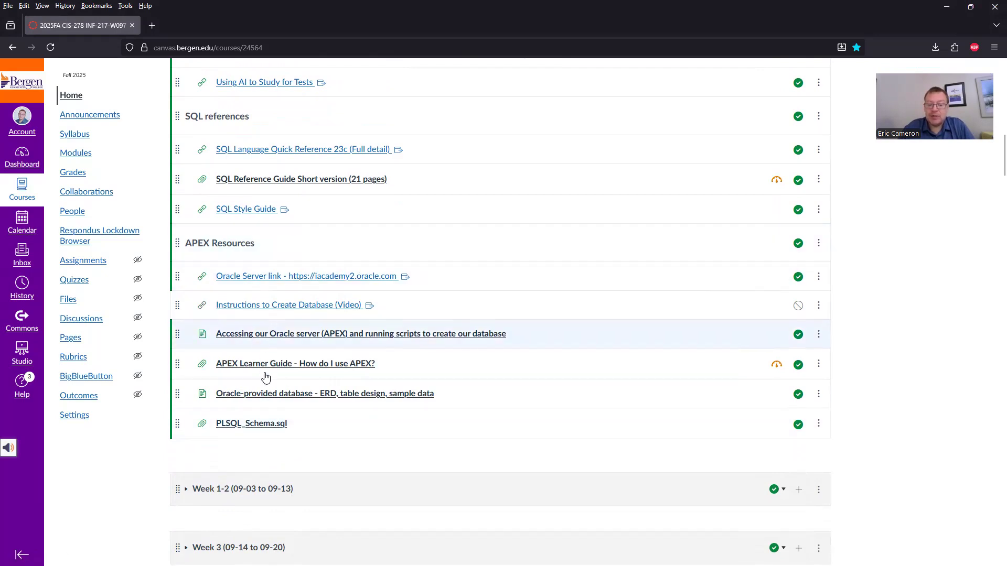
left_click(264, 425)
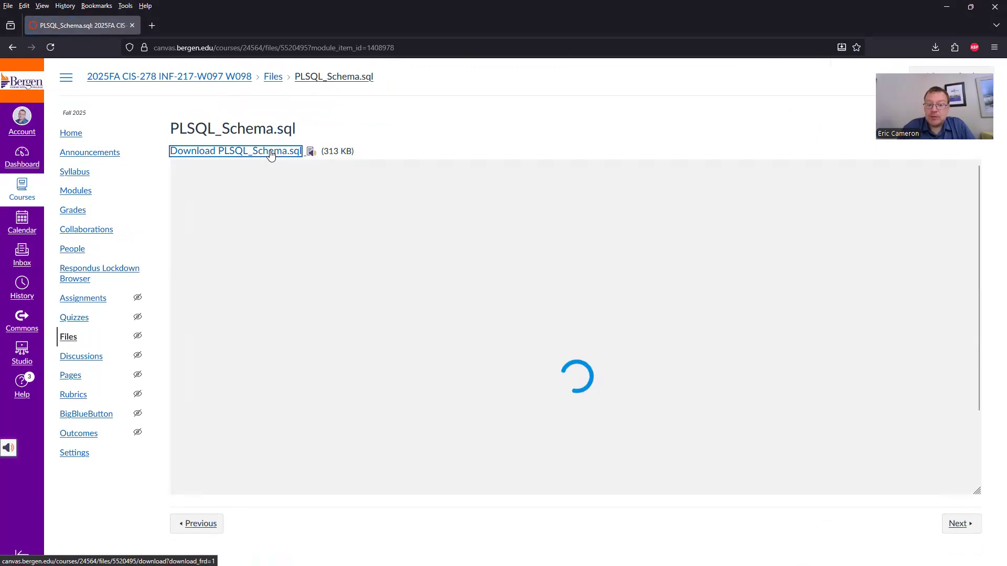
key("alt+Tab")
key("alt+Tab")
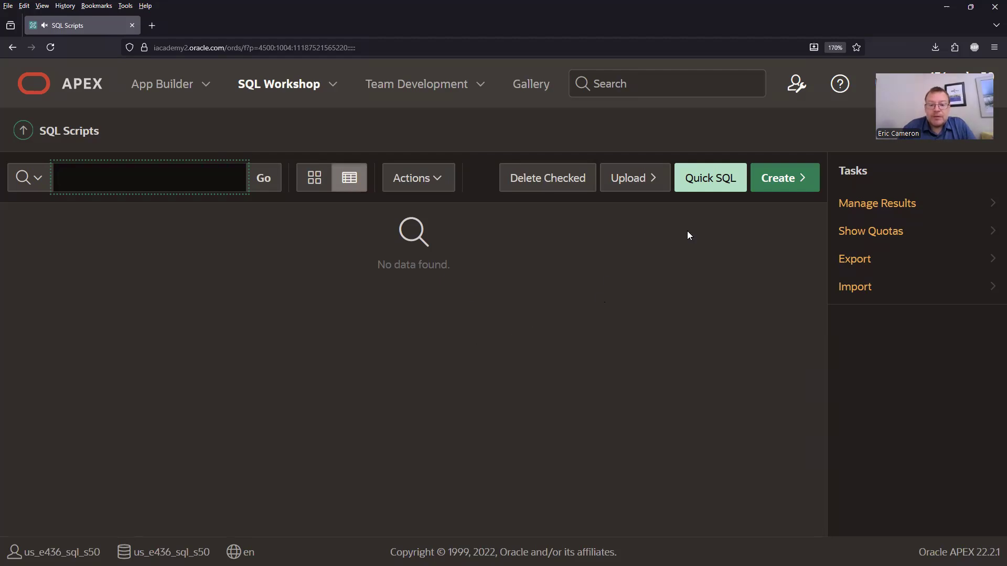
Upload the downloaded PLSQL_Schema.sql file as a script named PLSQL_Schema.
left_click(640, 179)
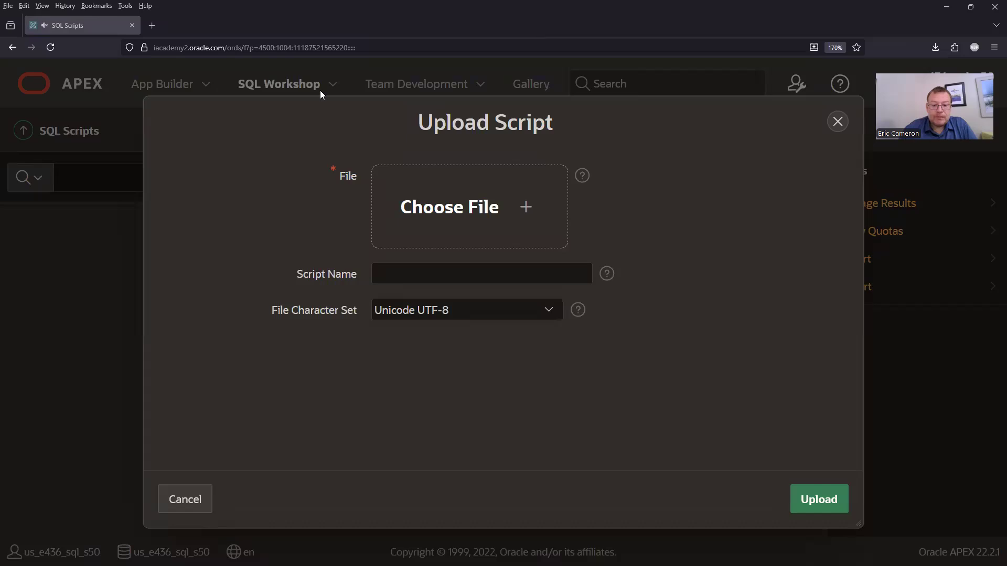
left_click(444, 186)
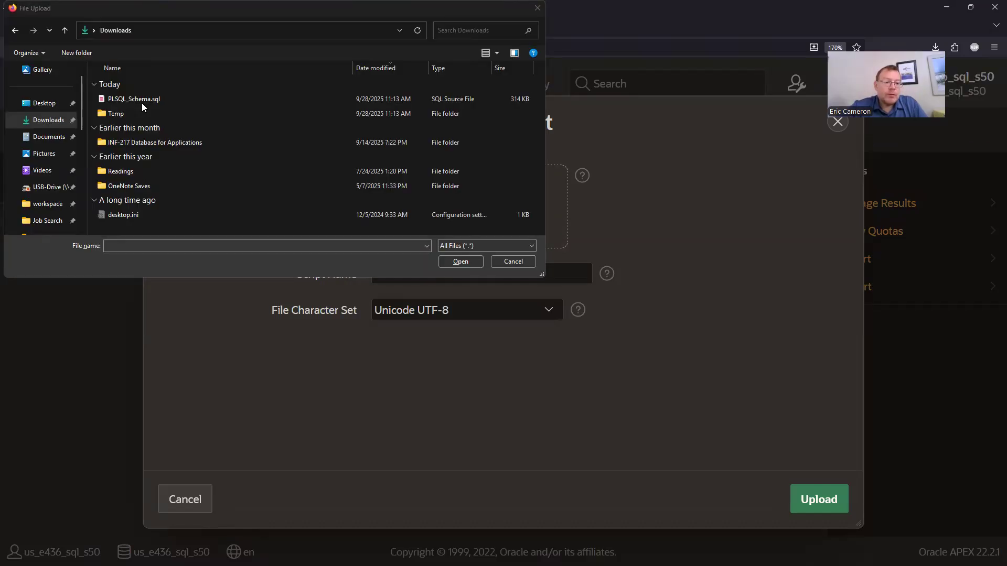
double_click(141, 101)
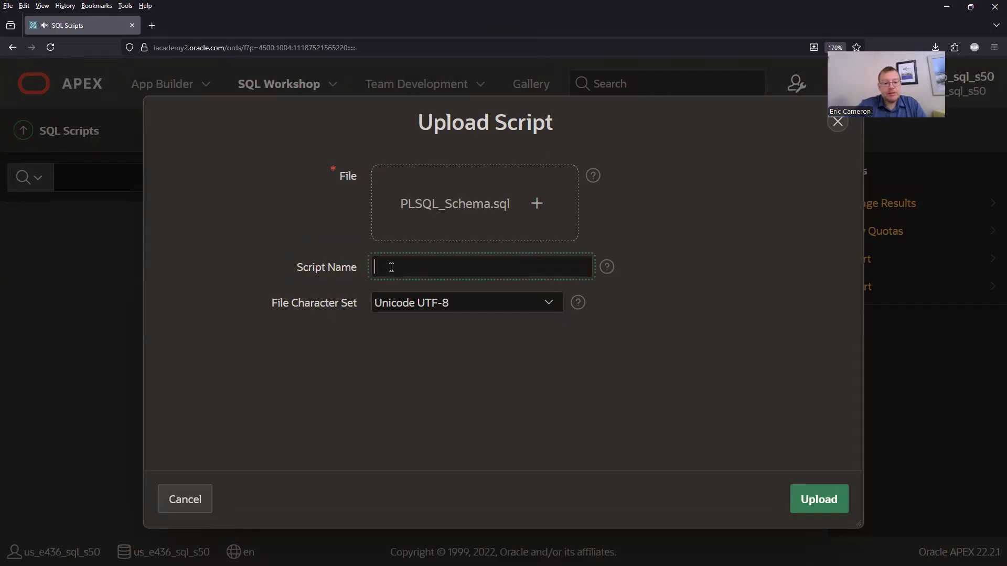
type("PLSQL_Schema")
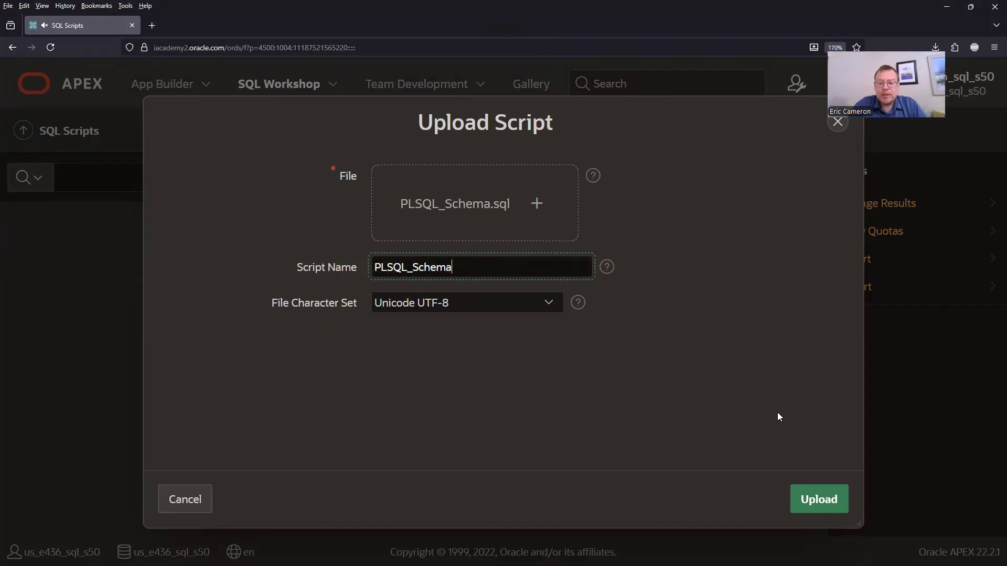
left_click(812, 505)
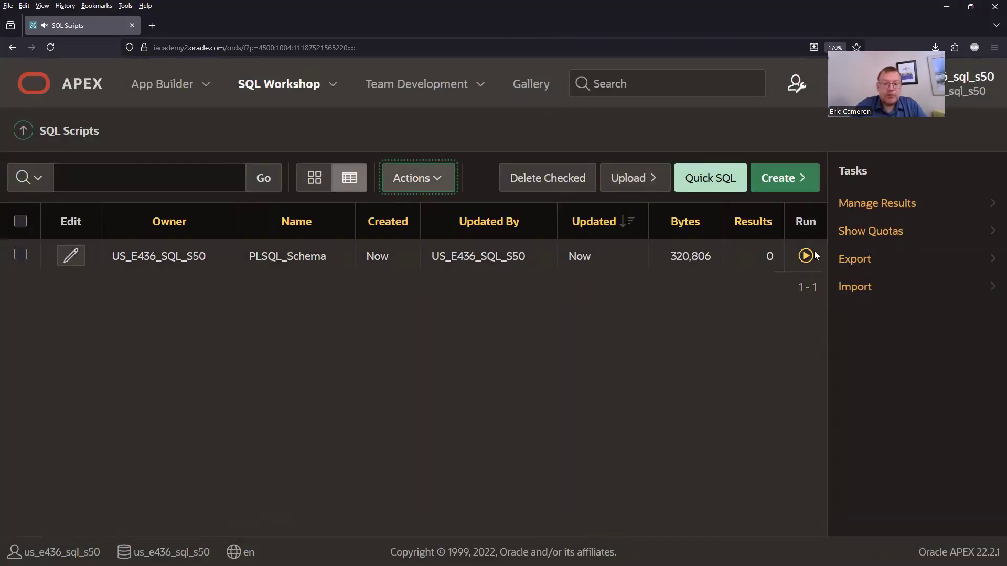
Run the PLSQL_Schema script and examine the feedback for its opening ALTER and DROP TABLE statements.
left_click(806, 257)
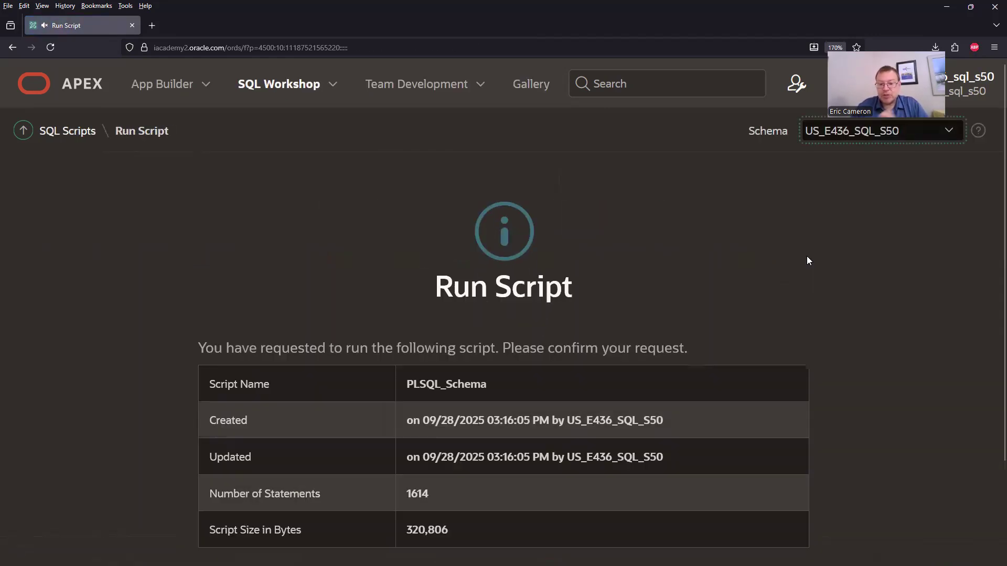
scroll(991, 269, "down", 3)
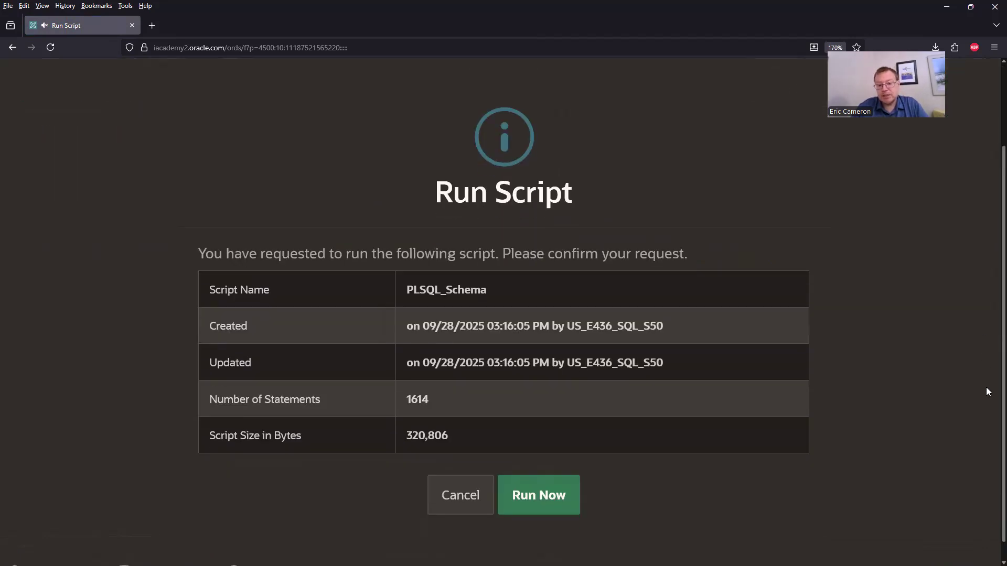
left_click(544, 472)
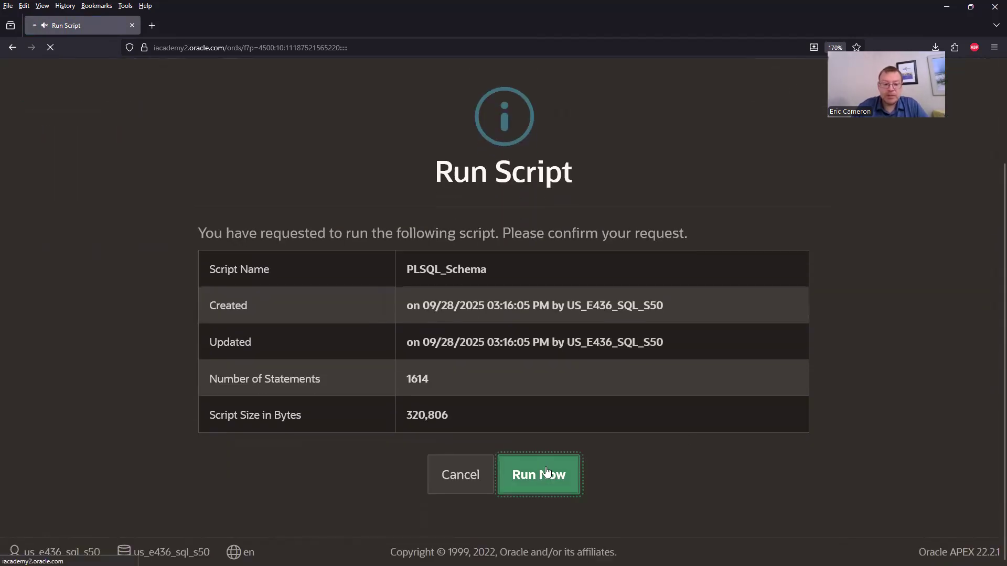
left_click_drag(346, 298, 657, 388)
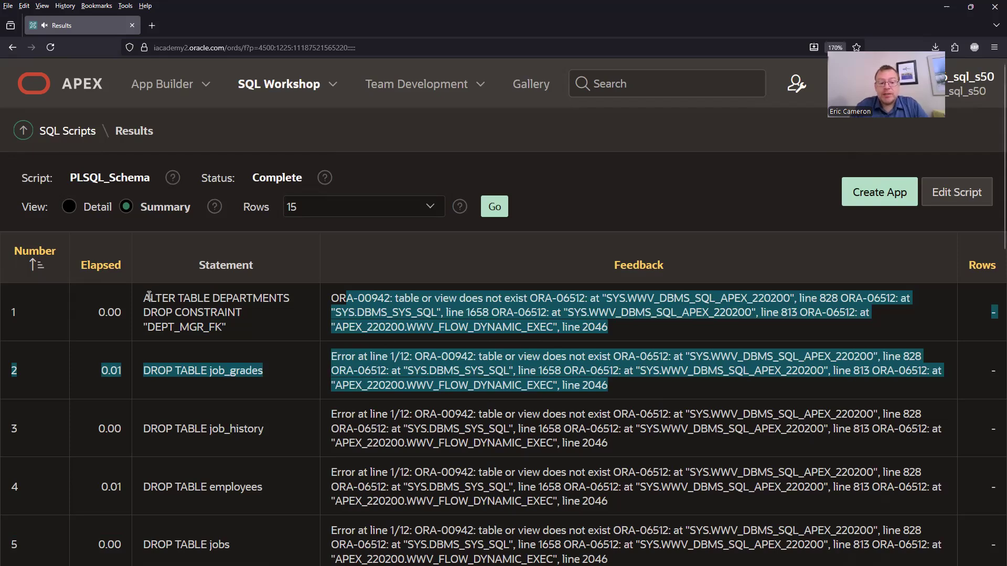
left_click(168, 300)
left_click_drag(168, 300, 246, 563)
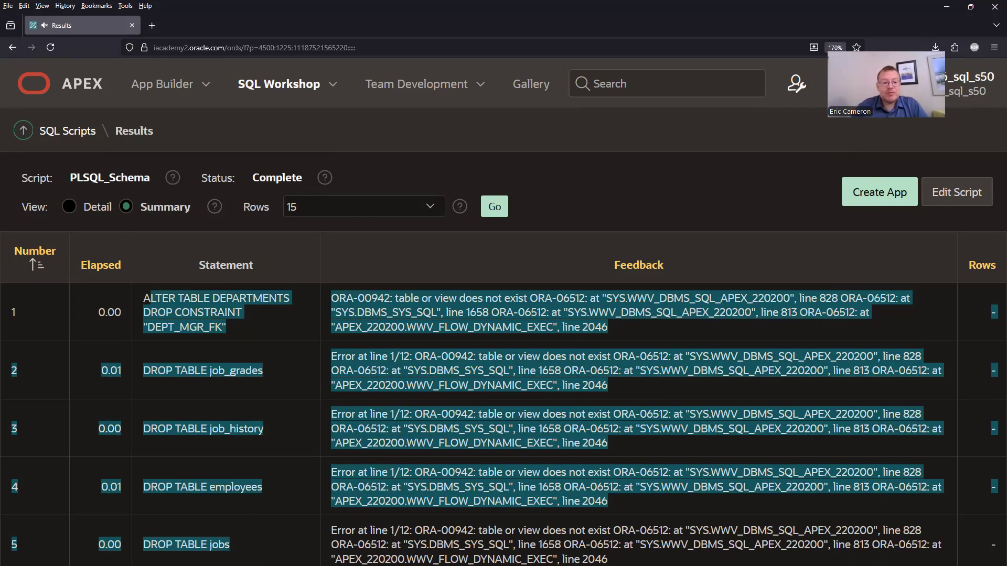
Run the PLSQL_Schema script a second time from SQL Scripts and review the feedback for the first statements.
left_click(301, 99)
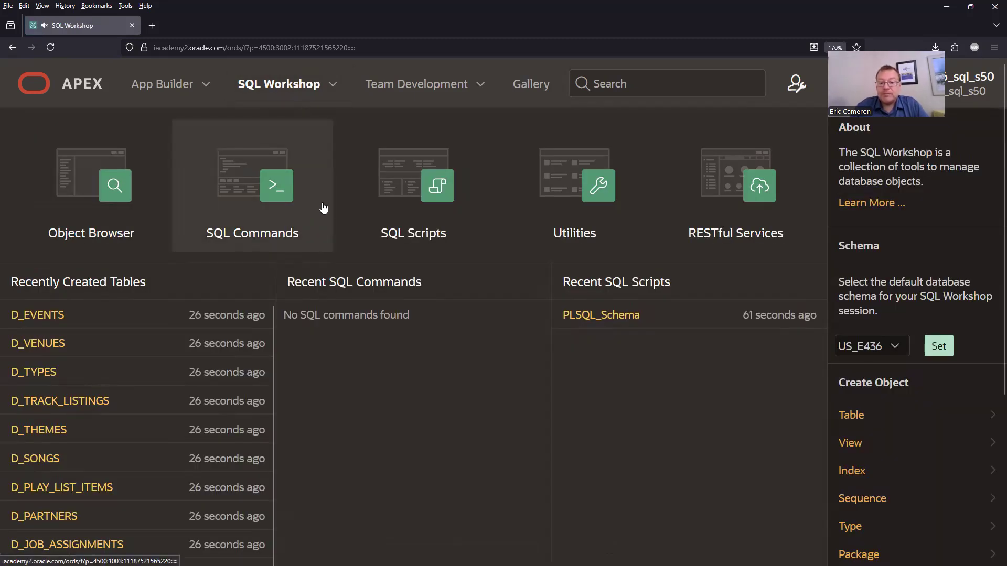
left_click(429, 187)
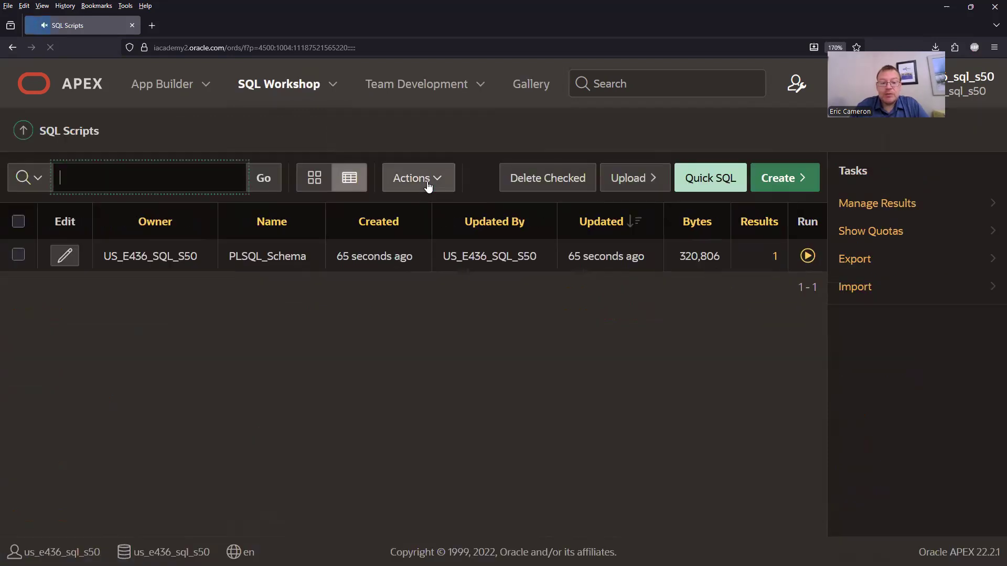
left_click(808, 257)
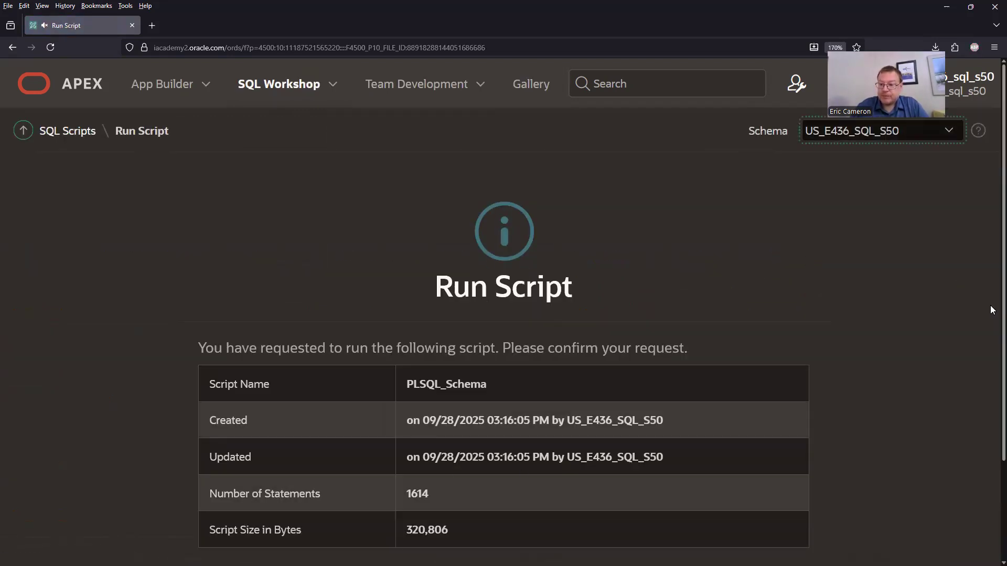
scroll(990, 305, "down", 2)
left_click(549, 488)
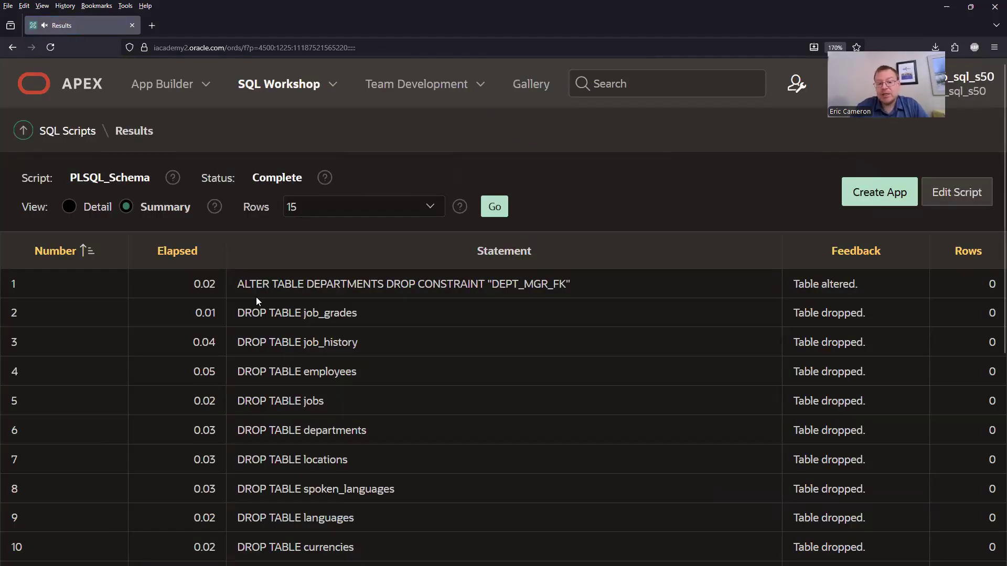
left_click_drag(238, 286, 308, 427)
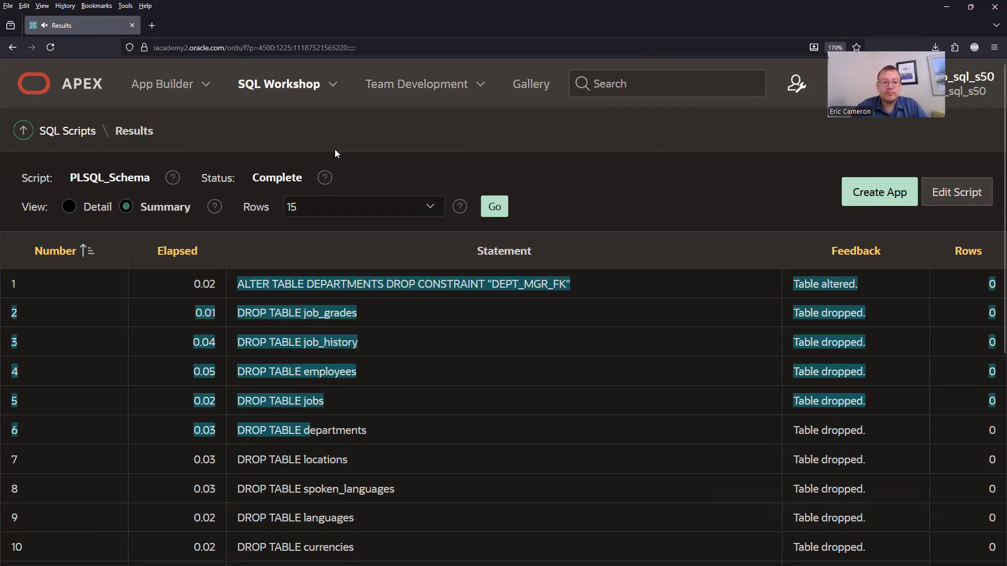
Open SQL Commands and run the query SELECT * FROM f_staffs; against the new tables.
left_click(293, 87)
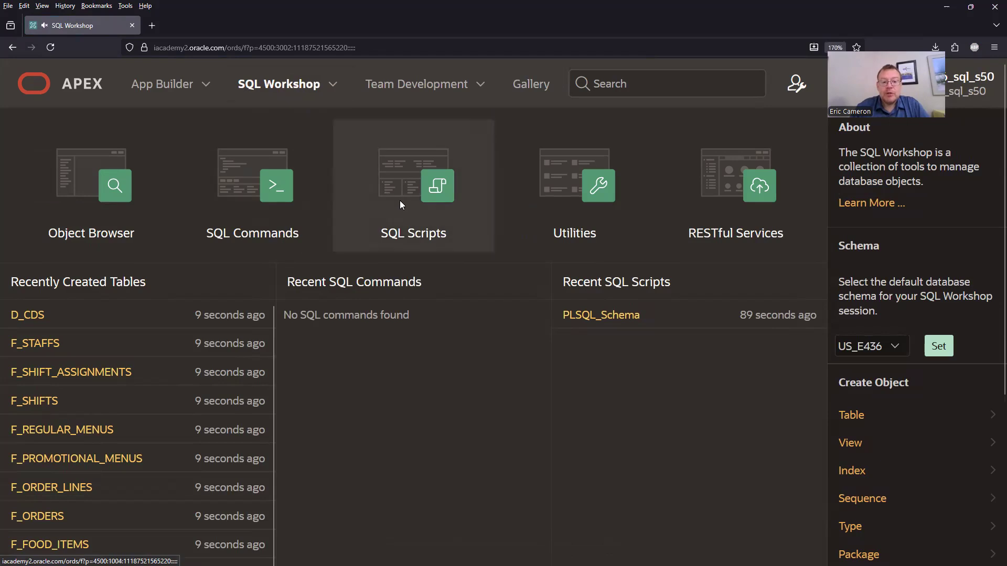
left_click(268, 181)
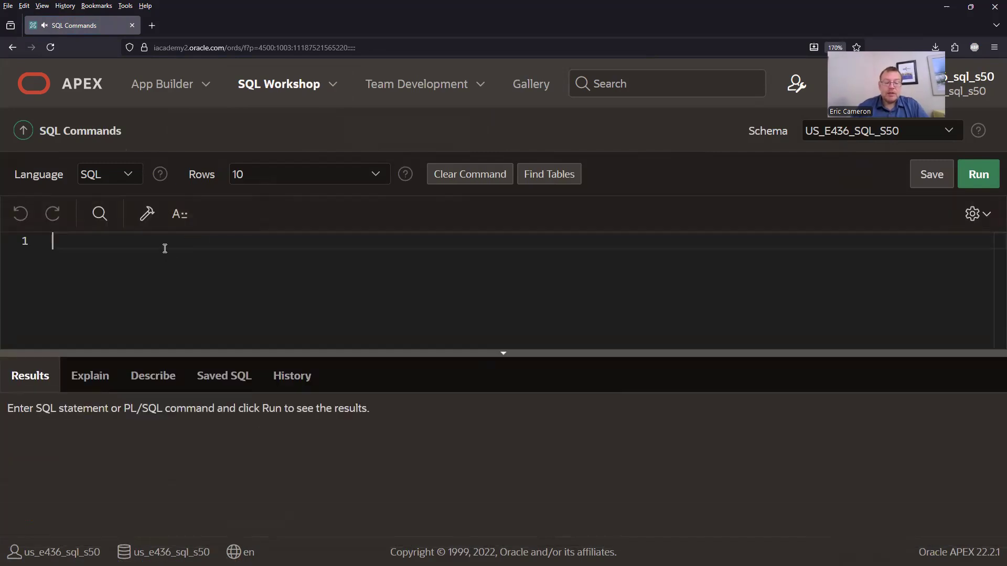
left_click(165, 249)
type("S")
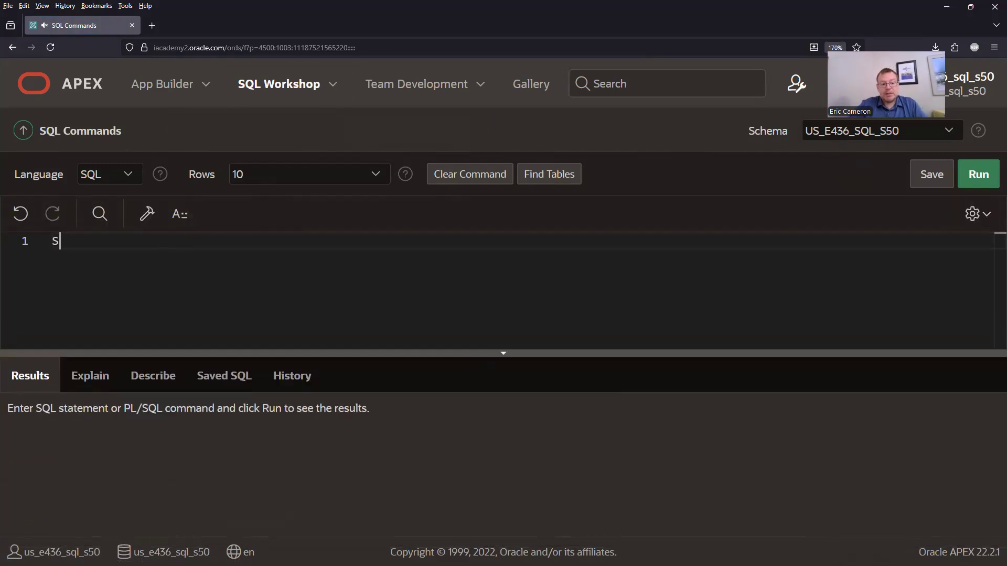
type("ELECT *")
key("Return")
type("FROM f_staffs;")
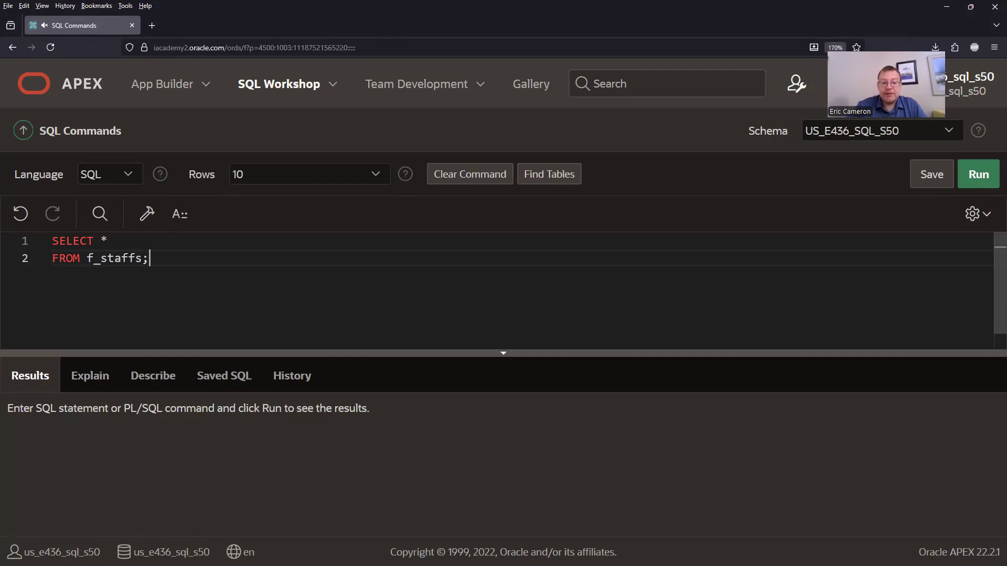
left_click(967, 175)
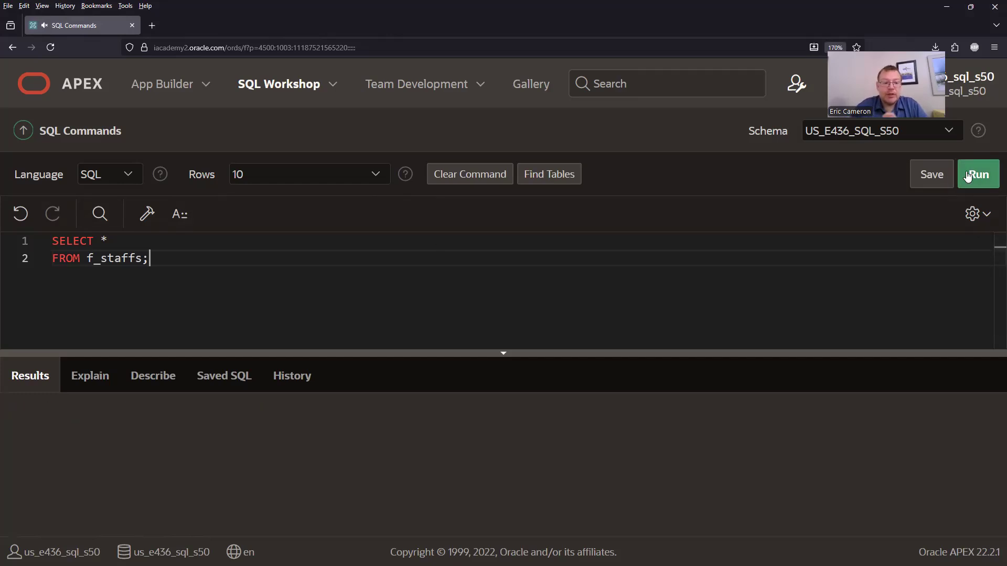